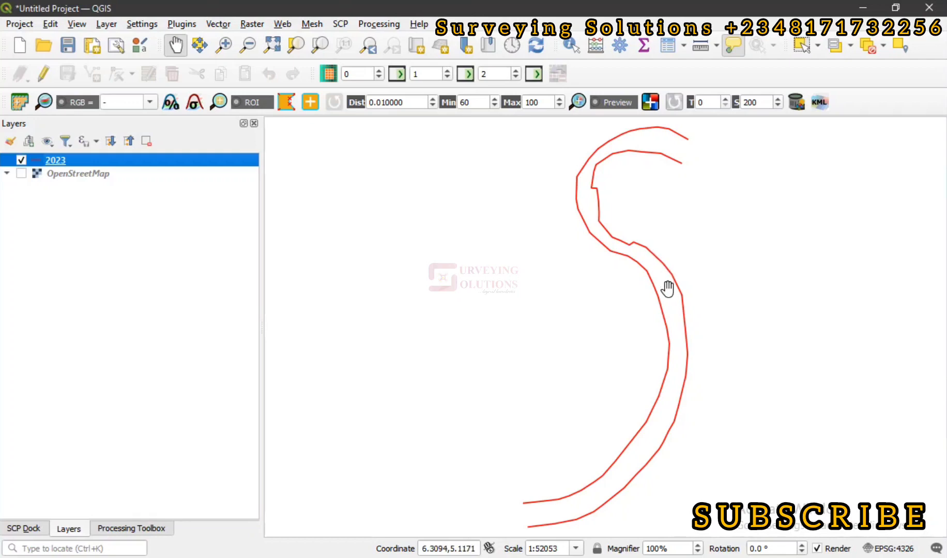
# Show the Processing Toolbox and filter its algorithms with the search 'extract vert'.
pyautogui.click(496, 253)
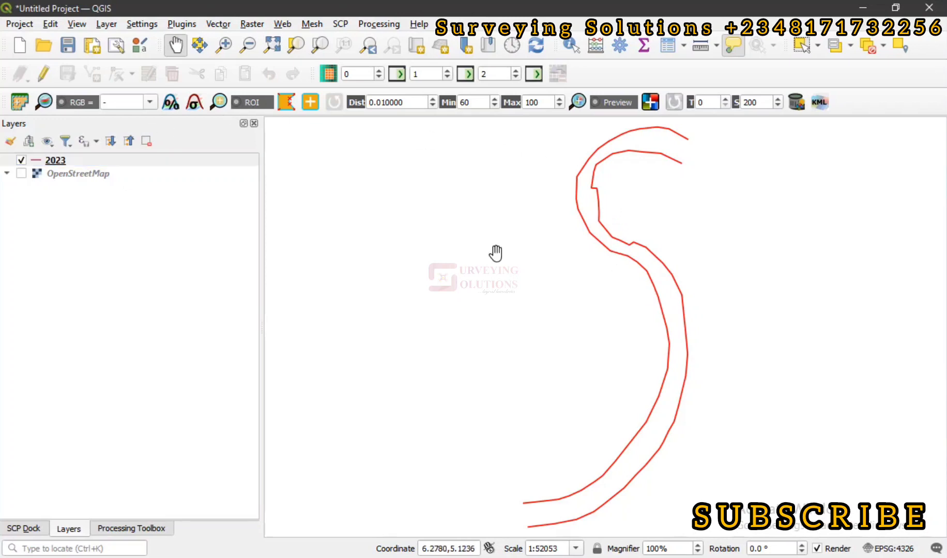
pyautogui.click(131, 529)
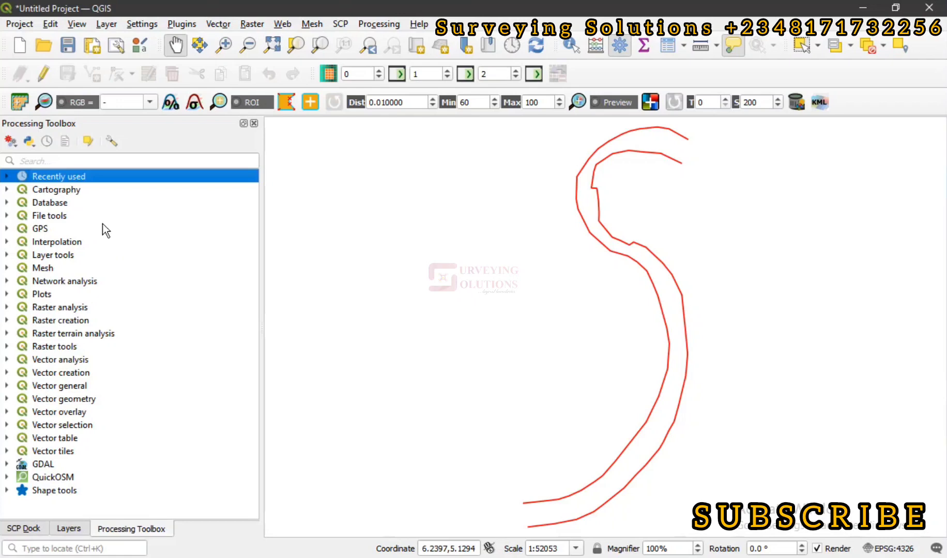
pyautogui.click(55, 161)
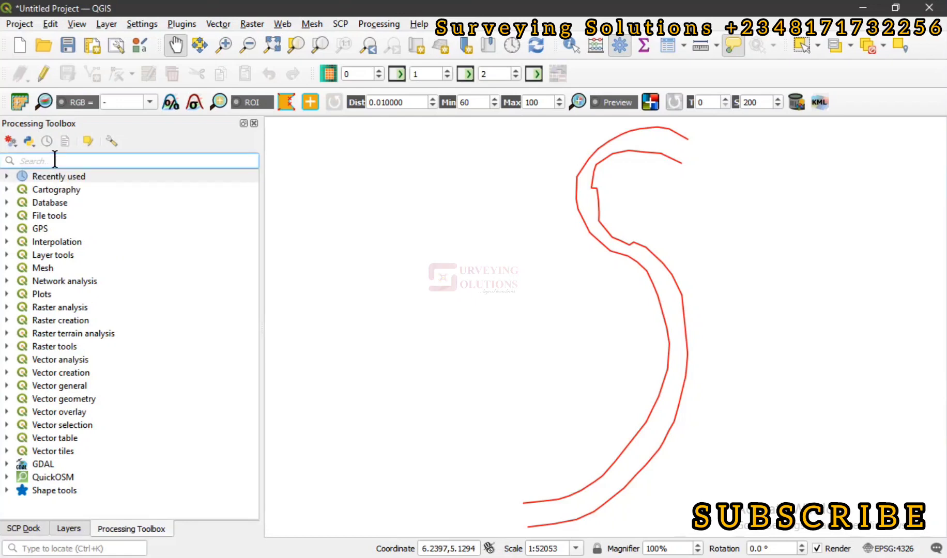
pyautogui.write('extract')
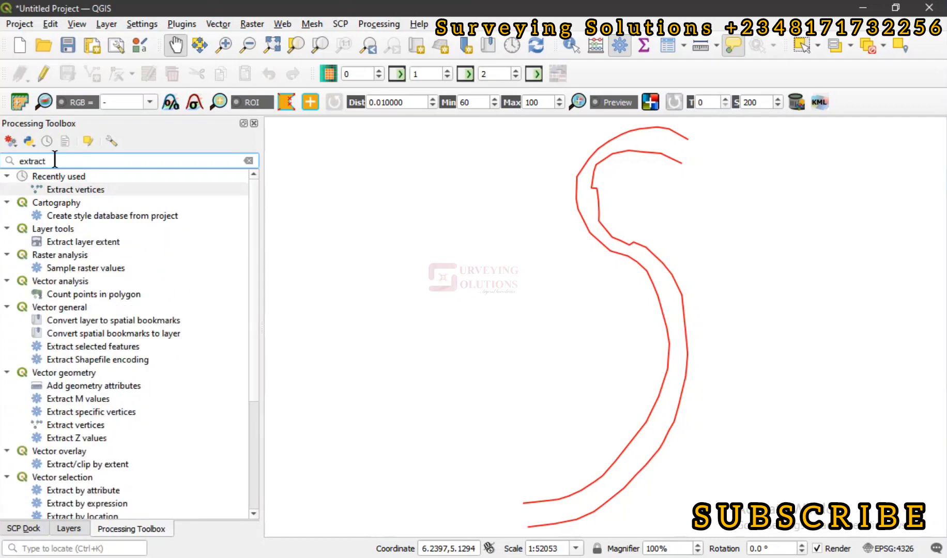
pyautogui.write(' vert')
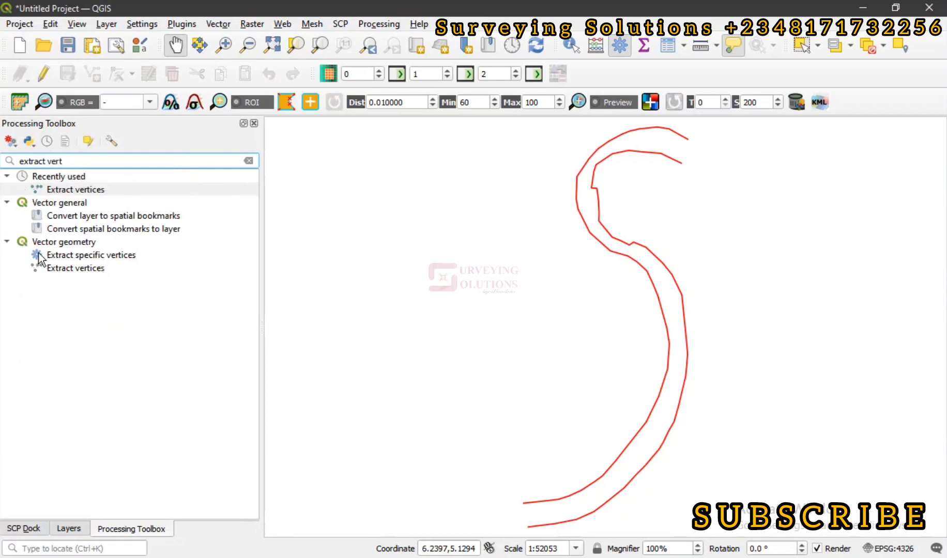
# Run Extract vertices on layer 2023 with a temporary output to create the Vertices point layer.
pyautogui.doubleClick(80, 269)
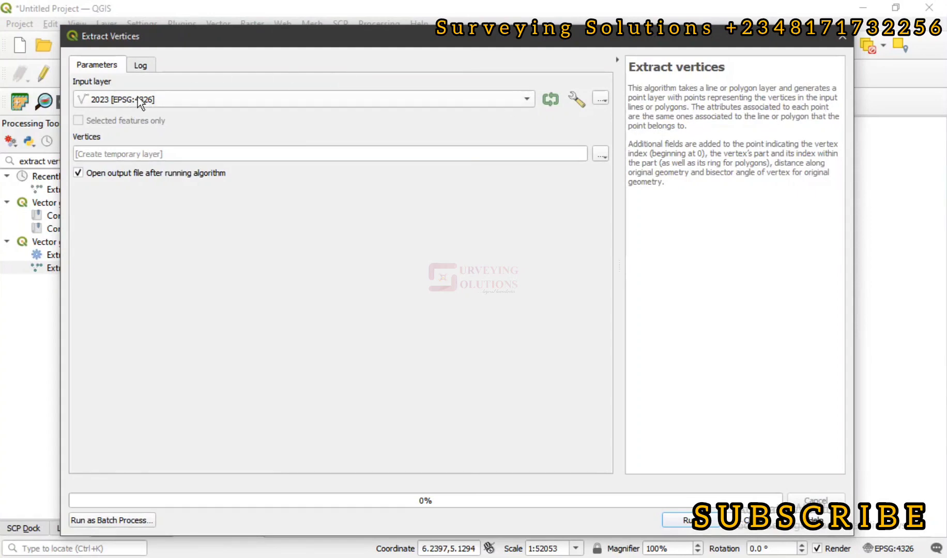
pyautogui.moveTo(392, 45); pyautogui.dragTo(496, 26)
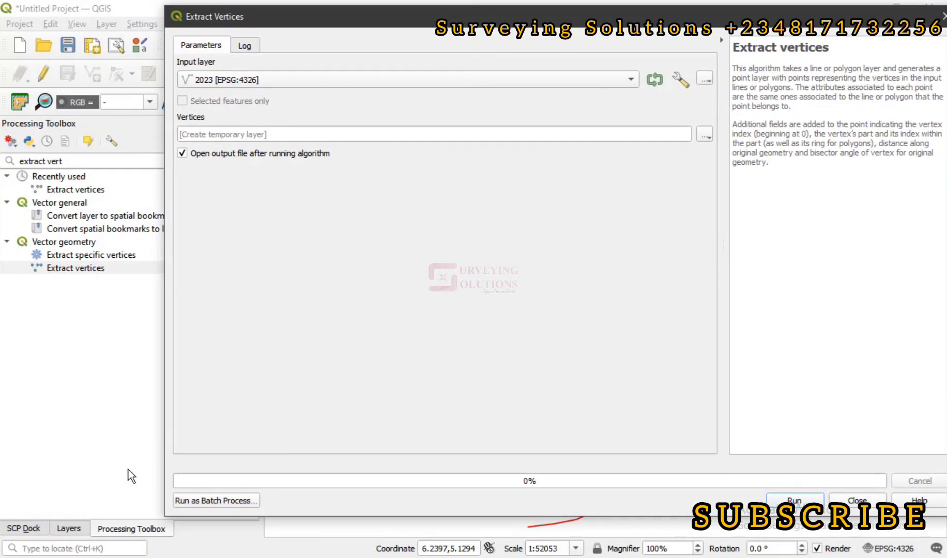
pyautogui.click(73, 528)
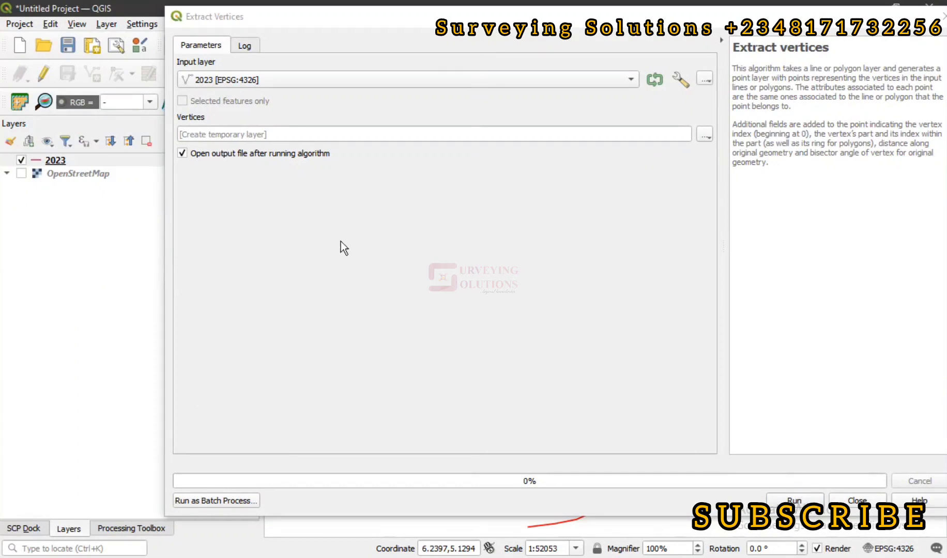
pyautogui.moveTo(557, 24); pyautogui.dragTo(426, 27)
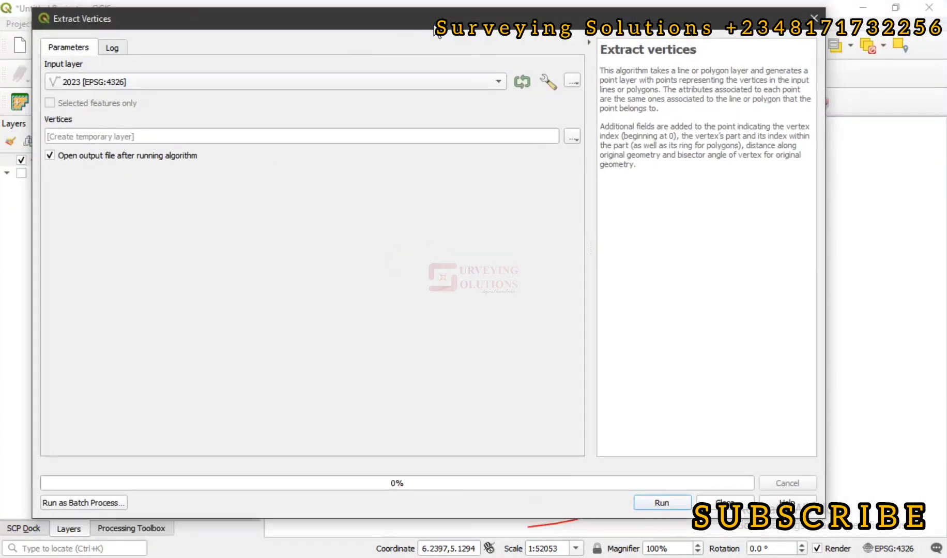
pyautogui.click(672, 505)
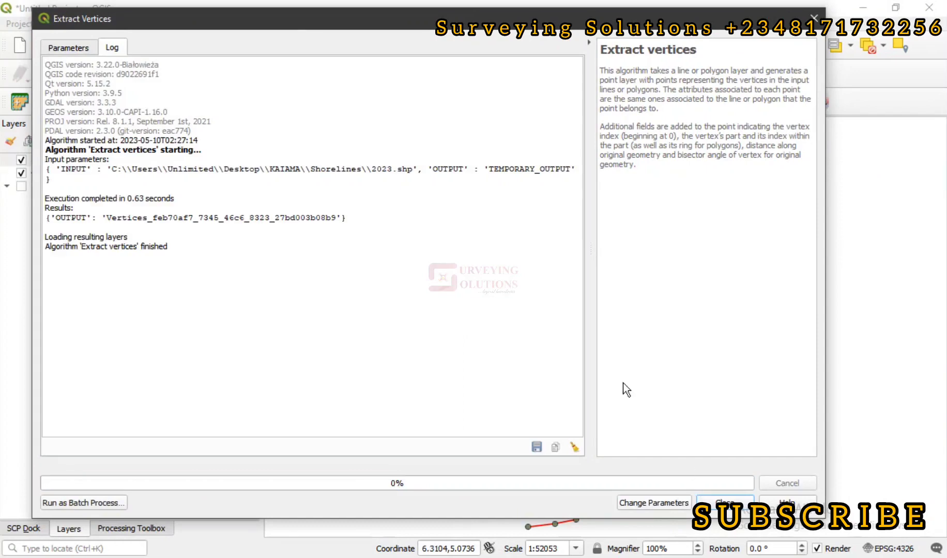
pyautogui.click(718, 503)
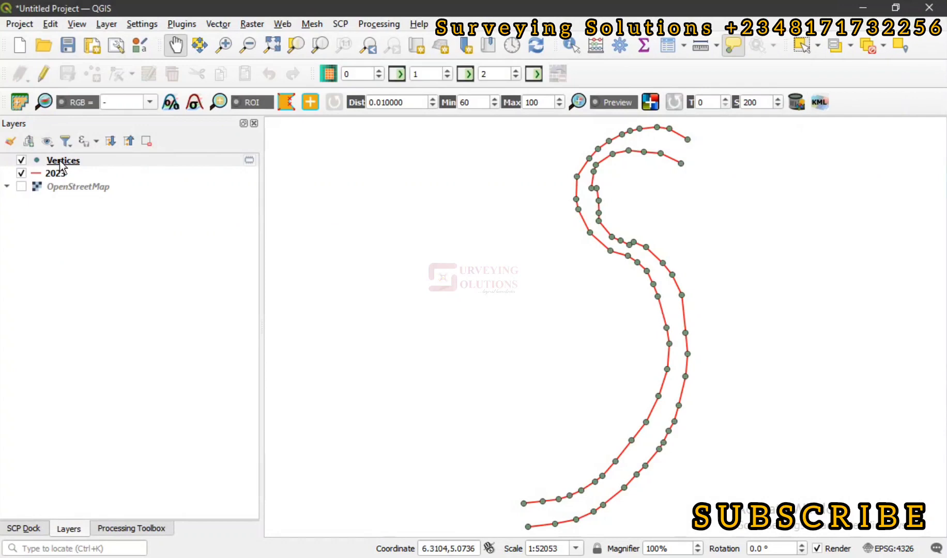
# Open the Vertices layer's attribute table of 69 features and autofit its id column.
pyautogui.click(101, 163)
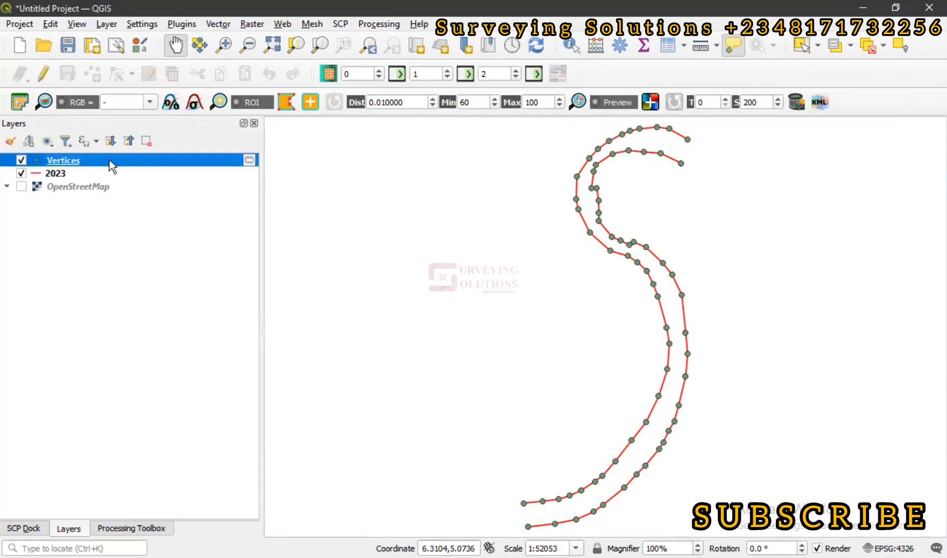
pyautogui.rightClick(110, 165)
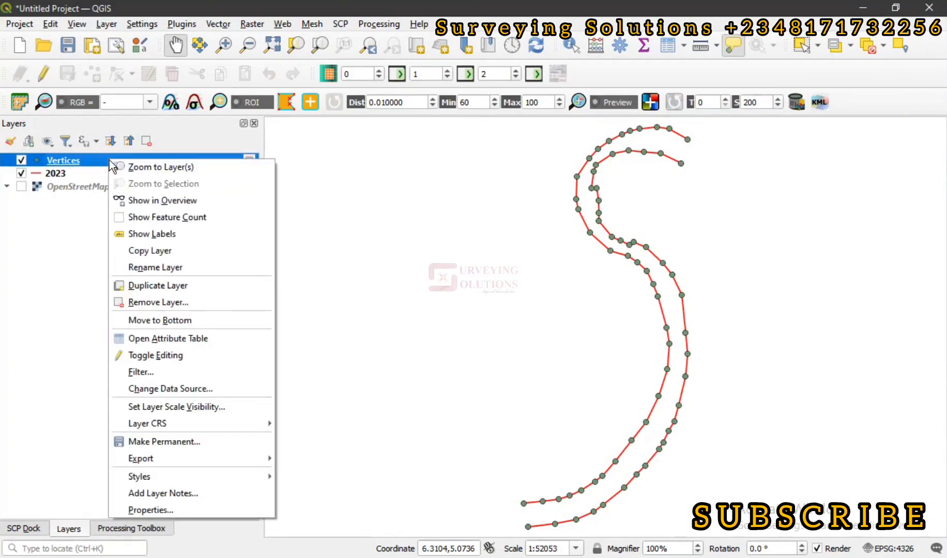
pyautogui.click(171, 342)
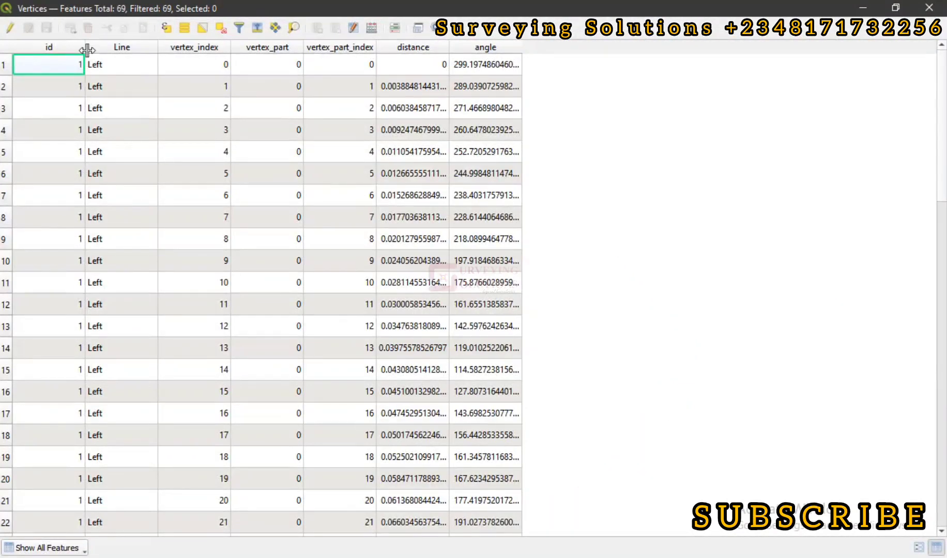
pyautogui.doubleClick(86, 49)
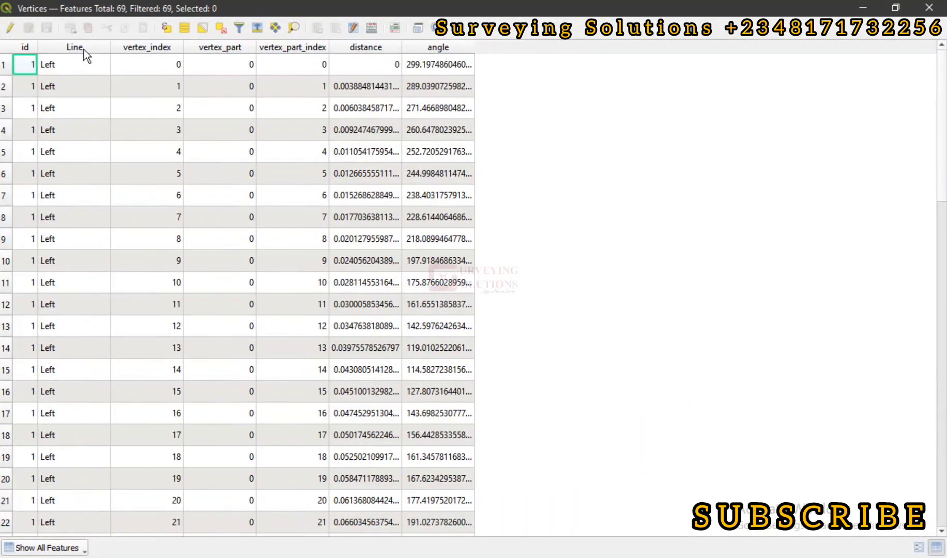
pyautogui.click(864, 9)
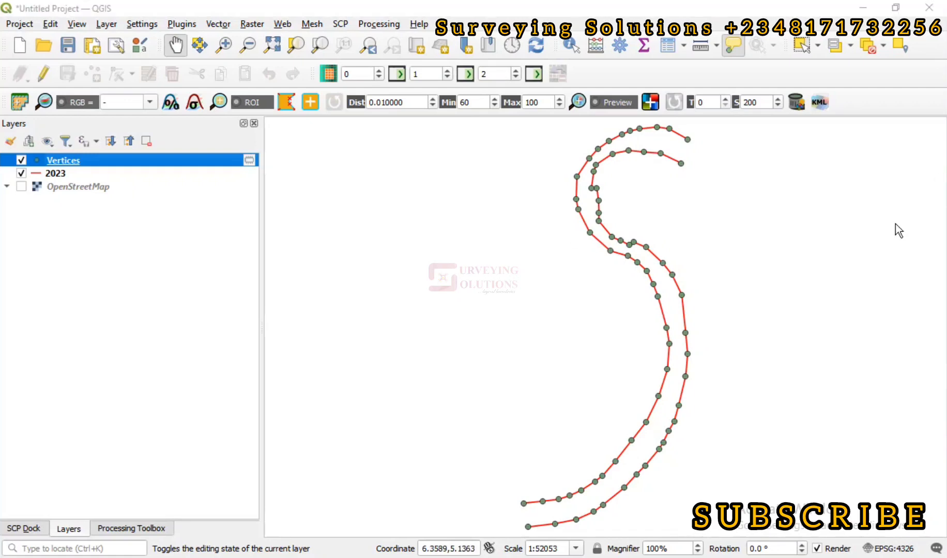
pyautogui.click(878, 235)
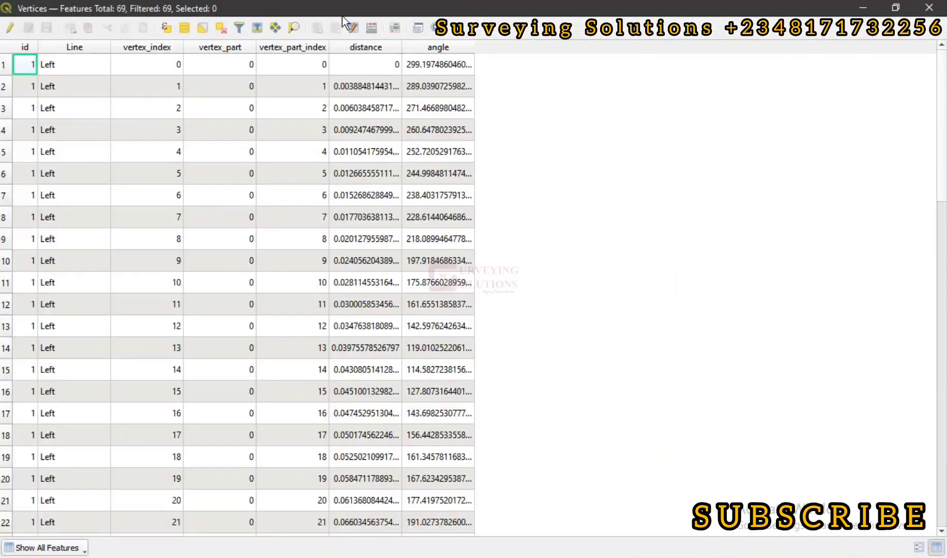
# In the Field Calculator, define a new Decimal number (real) field Lat with length 10 and precision 10.
pyautogui.click(373, 29)
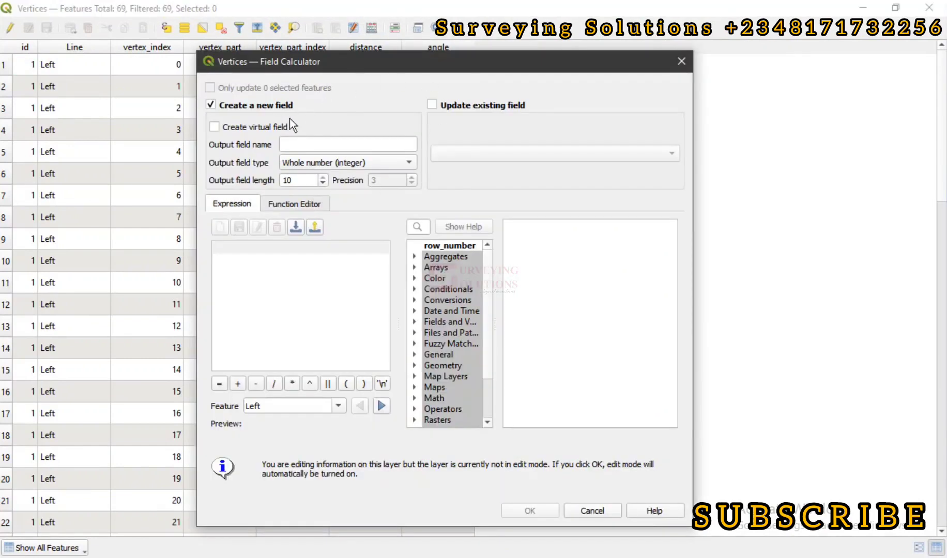
pyautogui.click(297, 140)
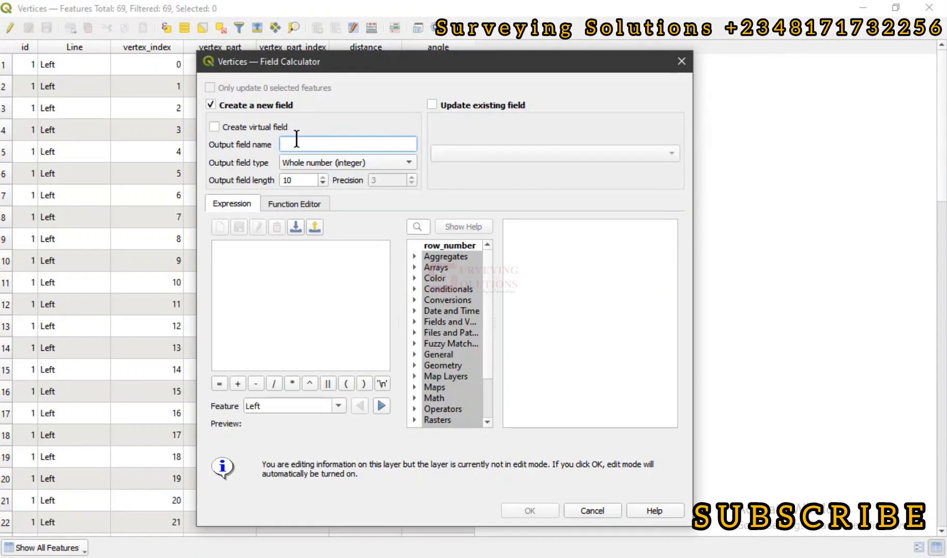
pyautogui.write('Lat')
pyautogui.click(307, 161)
pyautogui.click(312, 178)
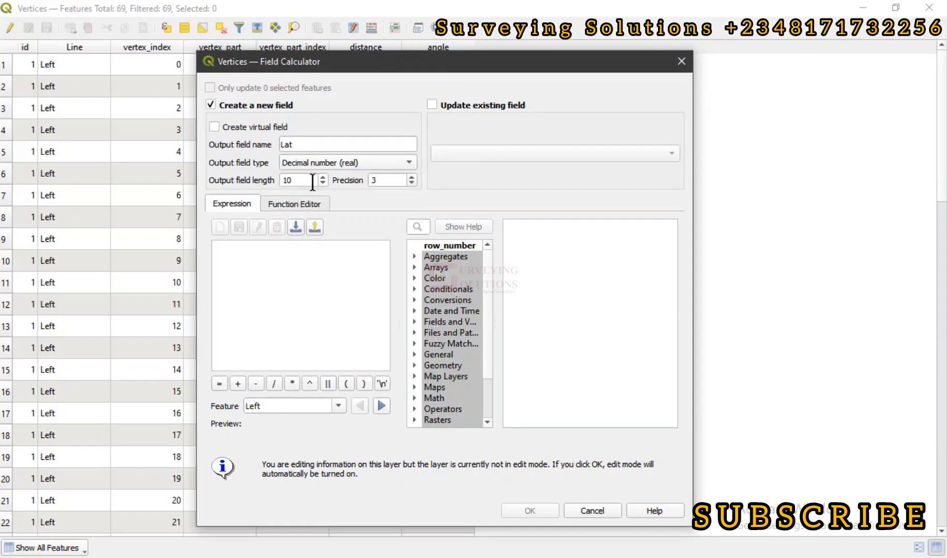
pyautogui.doubleClick(388, 181)
pyautogui.write('10')
pyautogui.click(221, 249)
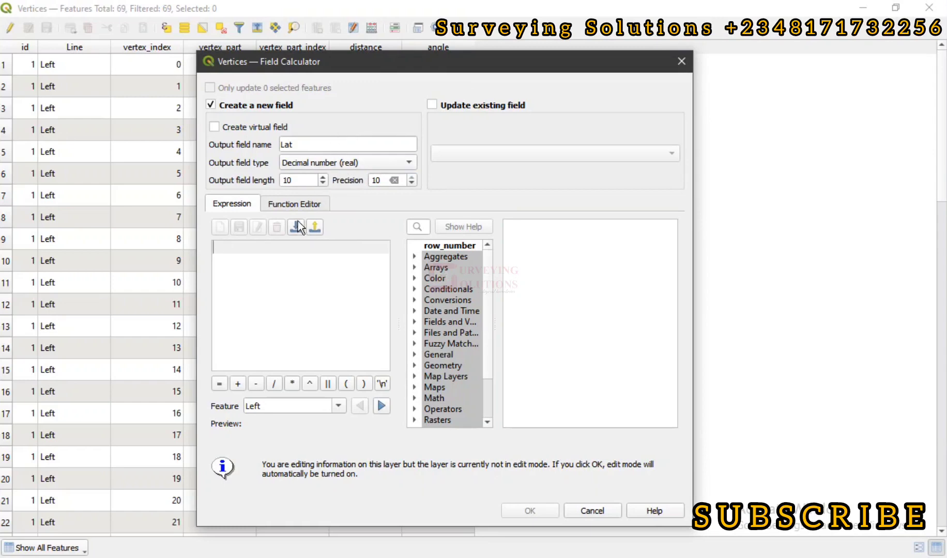
# Start the Lat expression by inserting the y function from the Geometry function list.
pyautogui.moveTo(434, 59); pyautogui.dragTo(403, 20)
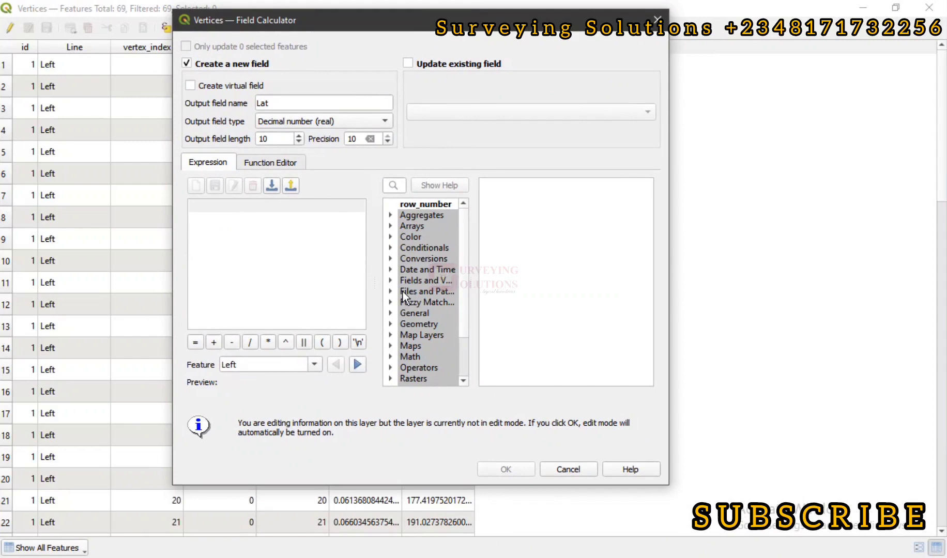
pyautogui.click(390, 323)
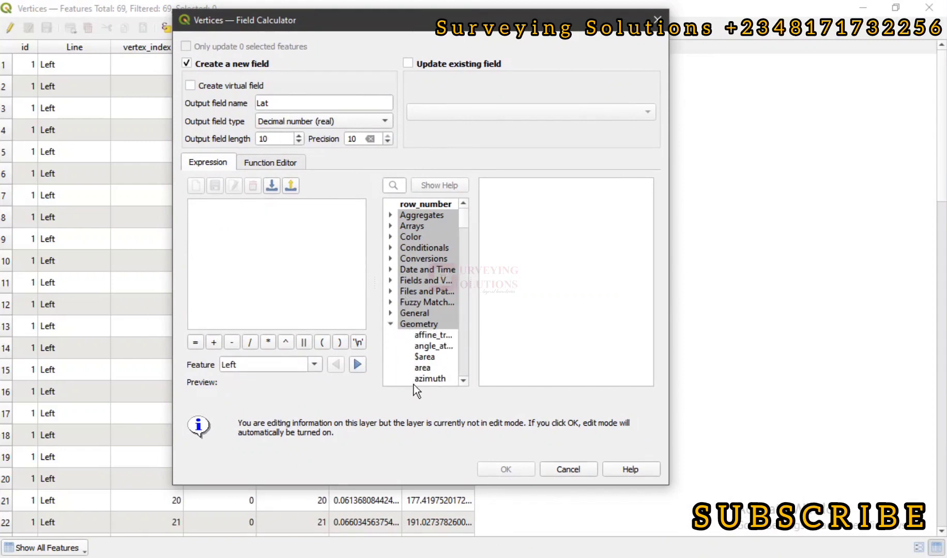
pyautogui.scroll(-4, 435, 357)
pyautogui.scroll(-15, 435, 357)
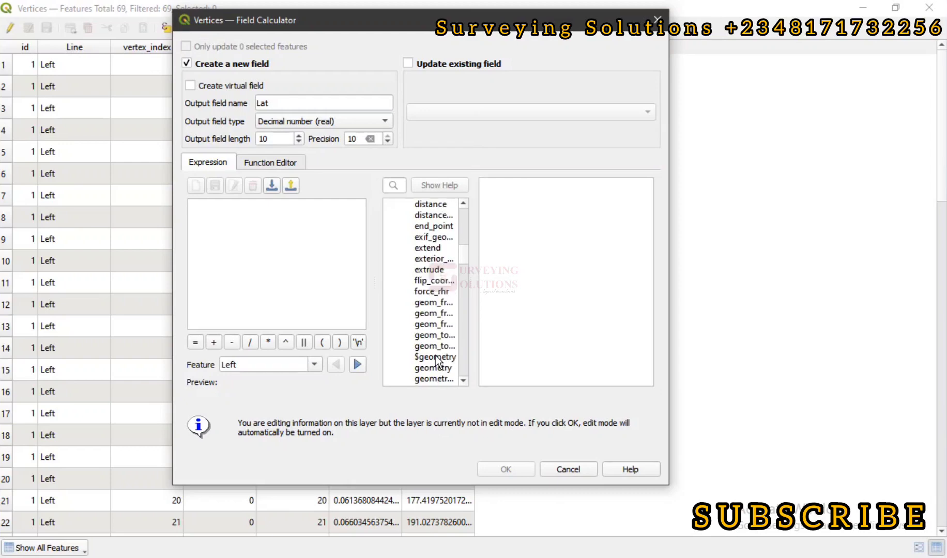
pyautogui.scroll(-11, 436, 356)
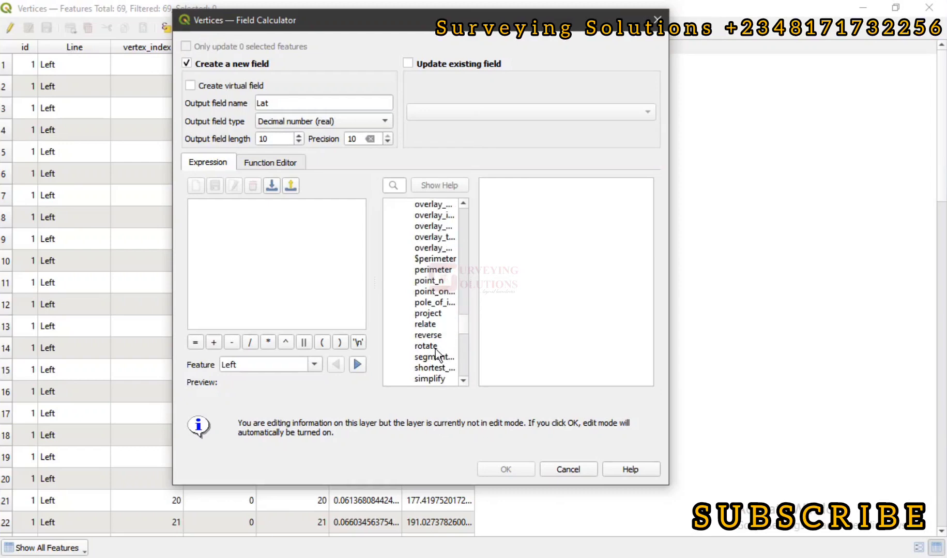
pyautogui.click(435, 349)
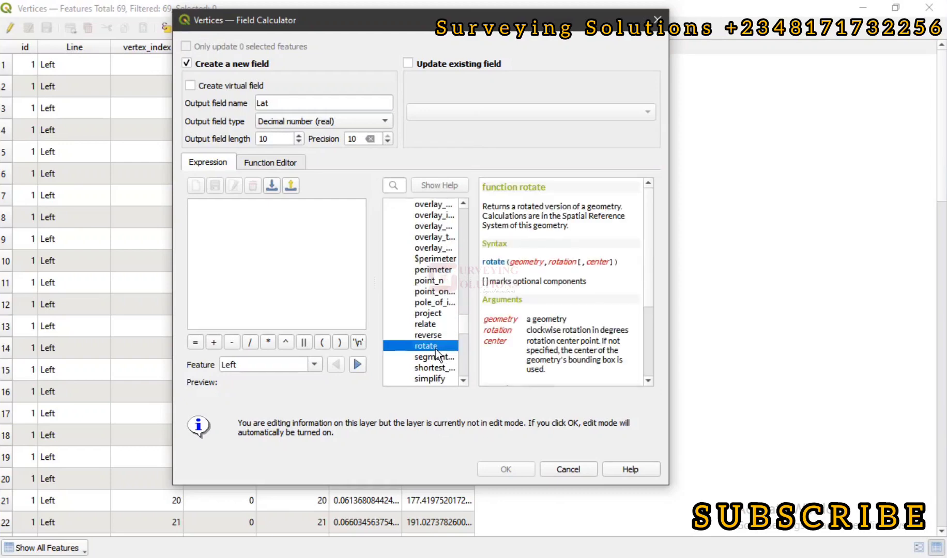
pyautogui.press('y')
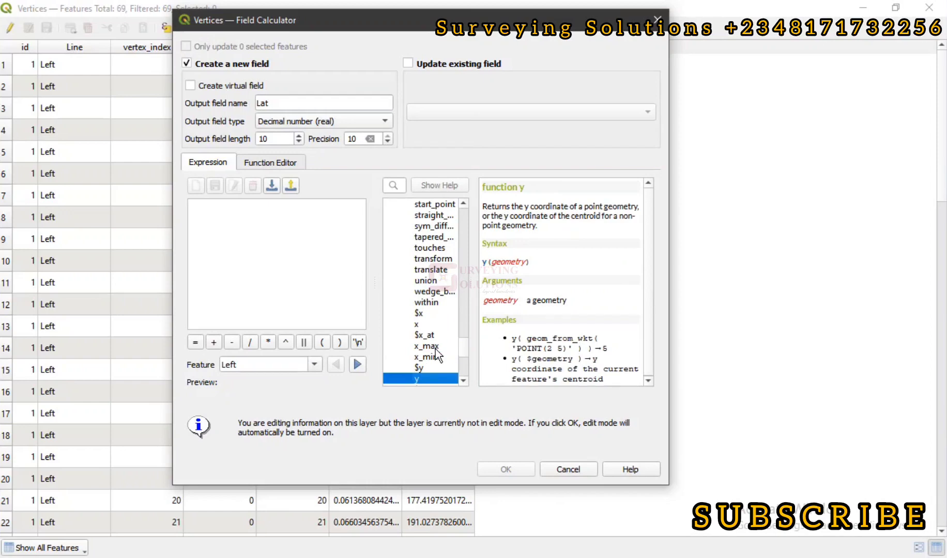
pyautogui.doubleClick(437, 381)
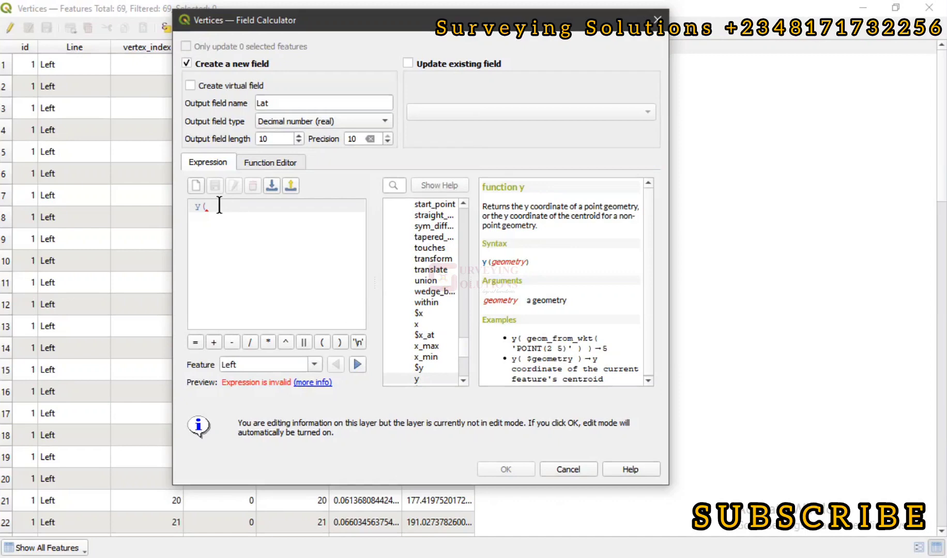
# Complete the expression as y($geometry), create the Lat field, and autofit the Lat column.
pyautogui.scroll(8, 428, 269)
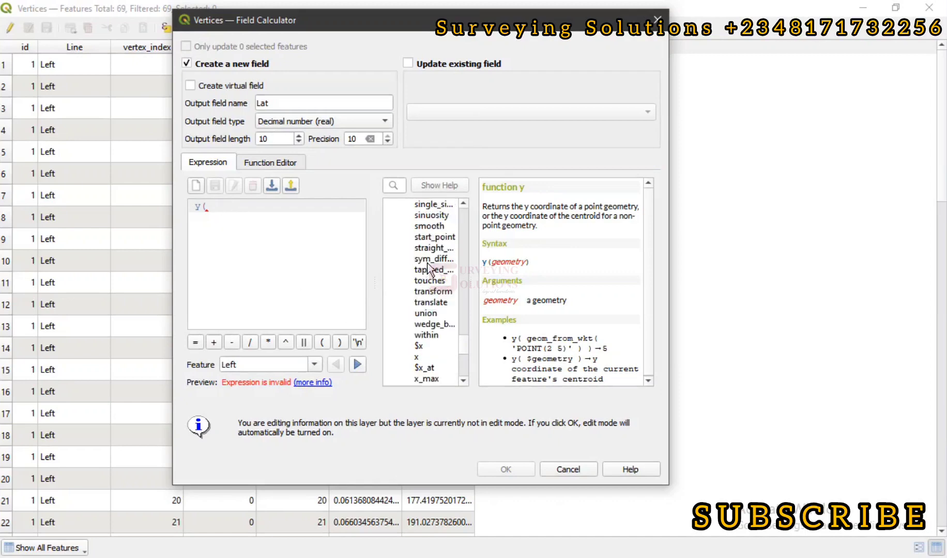
pyautogui.scroll(15, 428, 269)
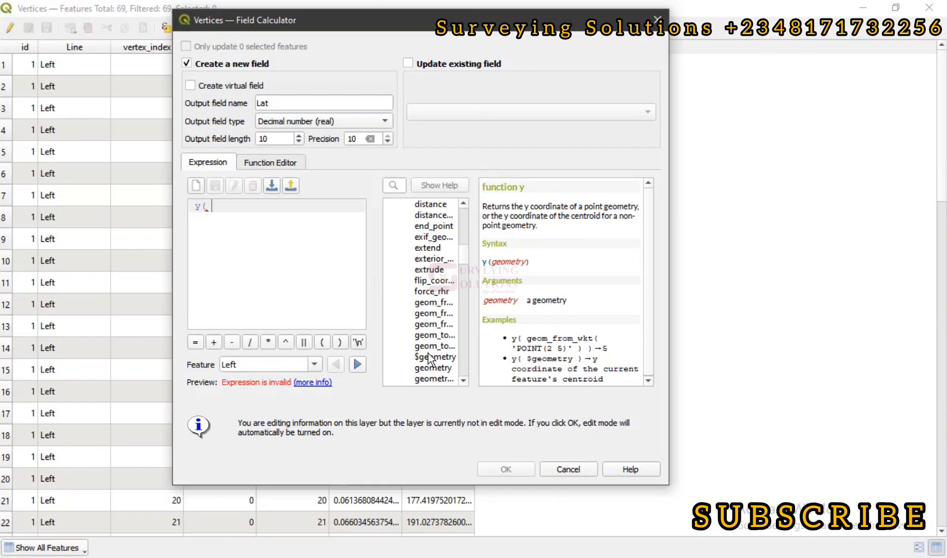
pyautogui.doubleClick(433, 357)
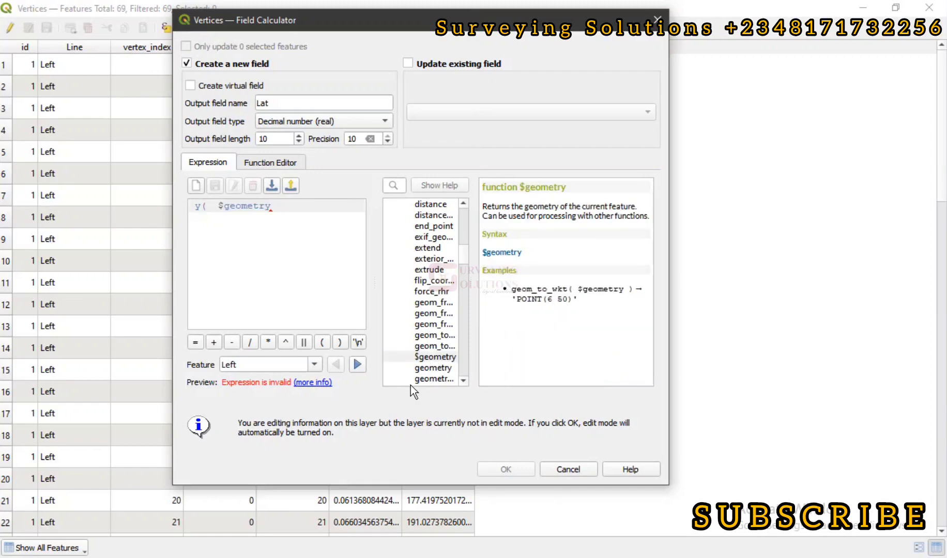
pyautogui.write(')')
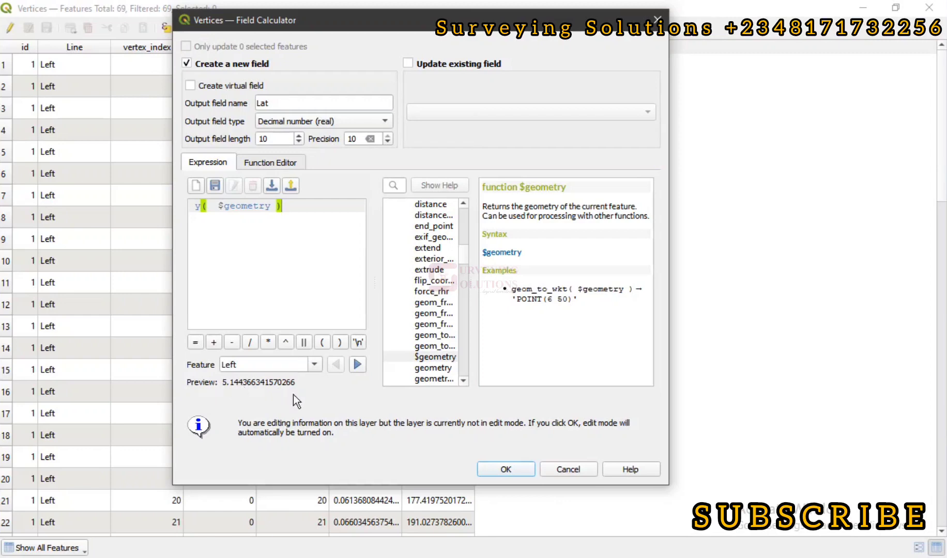
pyautogui.click(506, 470)
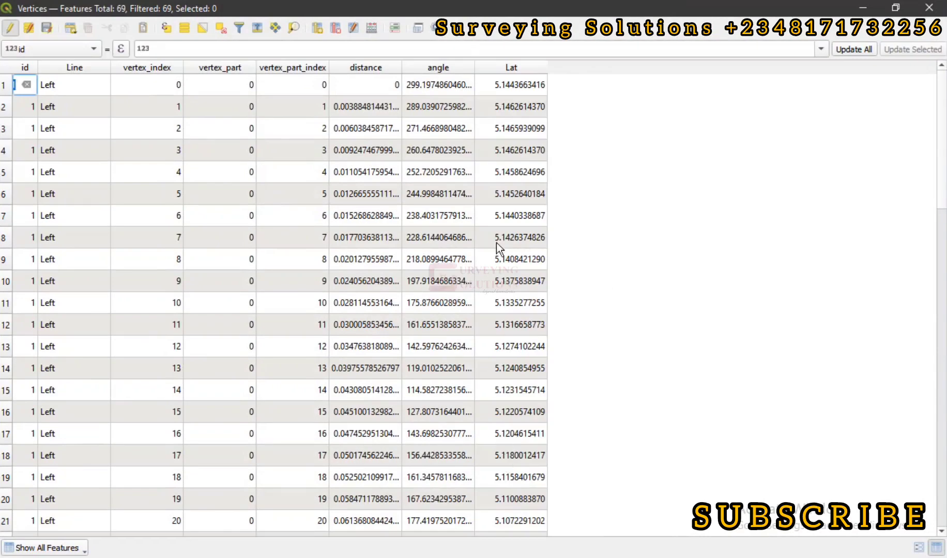
pyautogui.doubleClick(546, 68)
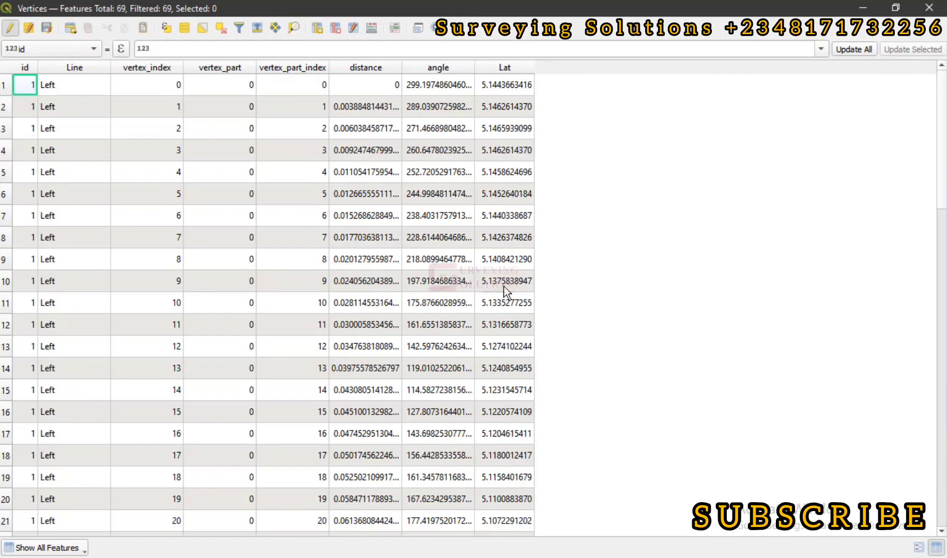
# In the Field Calculator, define a new Decimal number (real) field Long with precision 10.
pyautogui.click(367, 26)
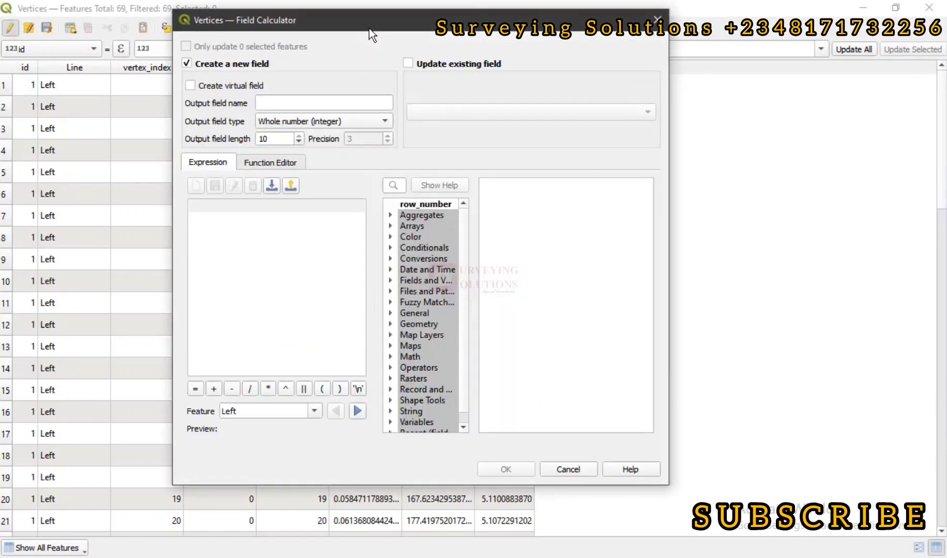
pyautogui.click(327, 104)
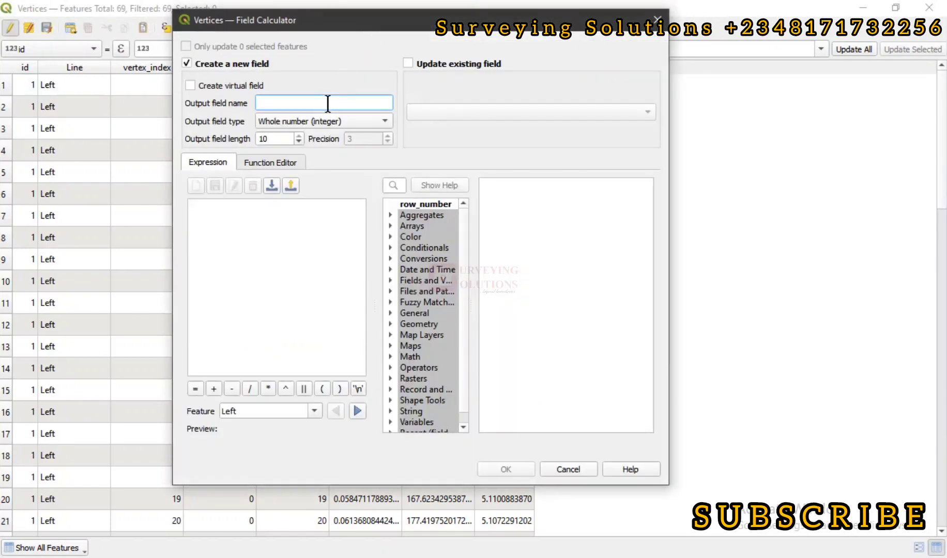
pyautogui.write('Long')
pyautogui.click(324, 119)
pyautogui.click(317, 131)
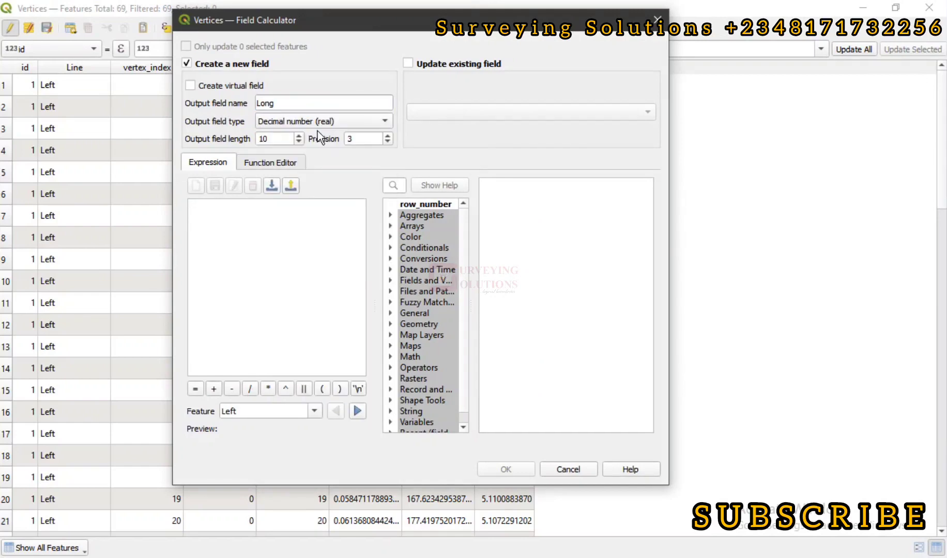
pyautogui.doubleClick(346, 140)
pyautogui.write('10')
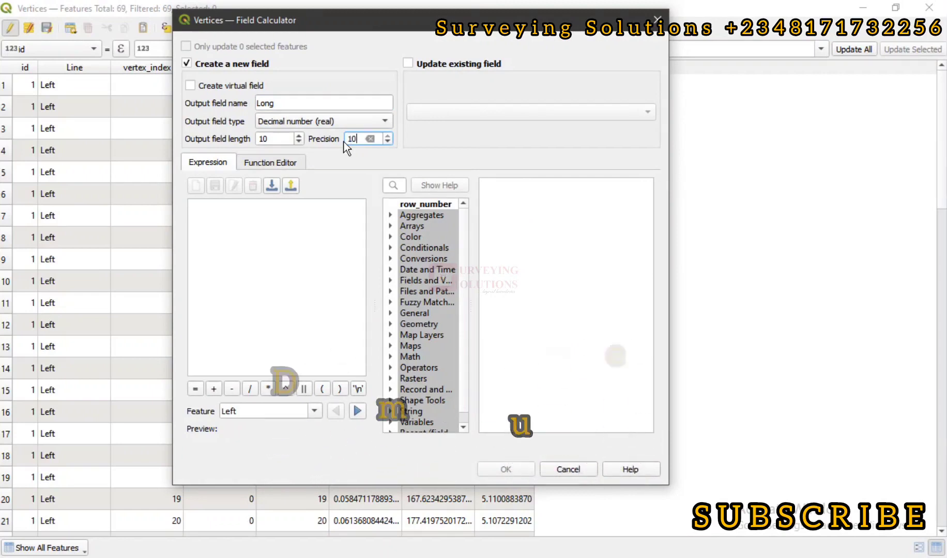
# Build the expression x($geometry) from the Geometry functions and create the Long field.
pyautogui.click(392, 325)
pyautogui.click(425, 358)
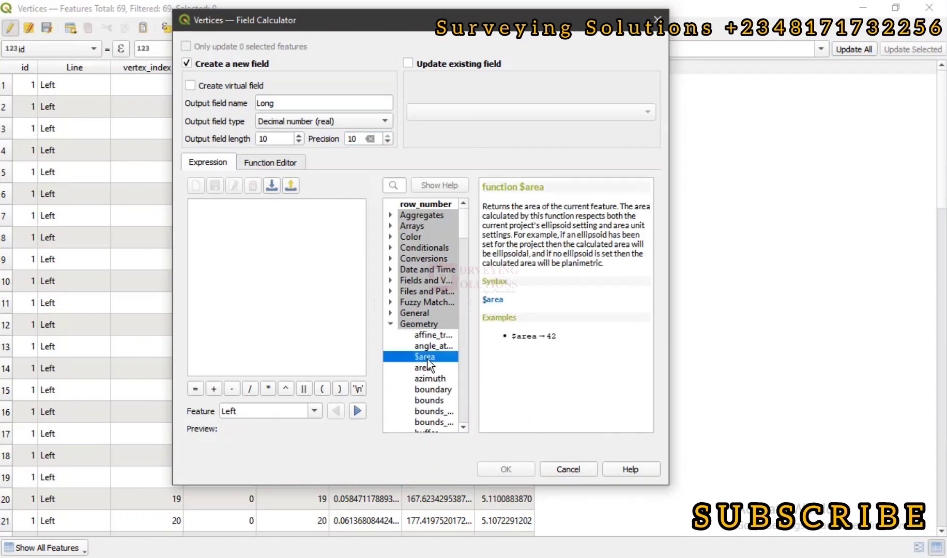
pyautogui.press('x')
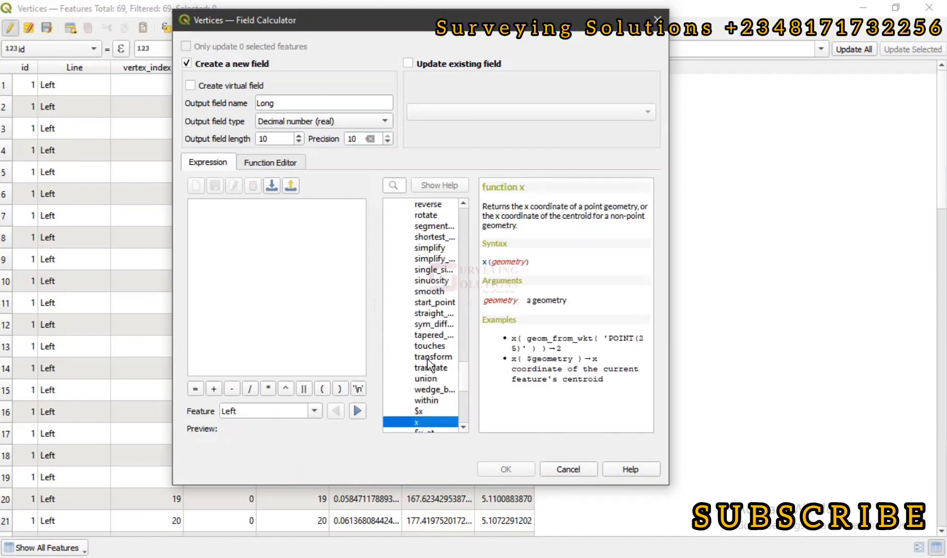
pyautogui.doubleClick(423, 420)
pyautogui.scroll(10, 440, 310)
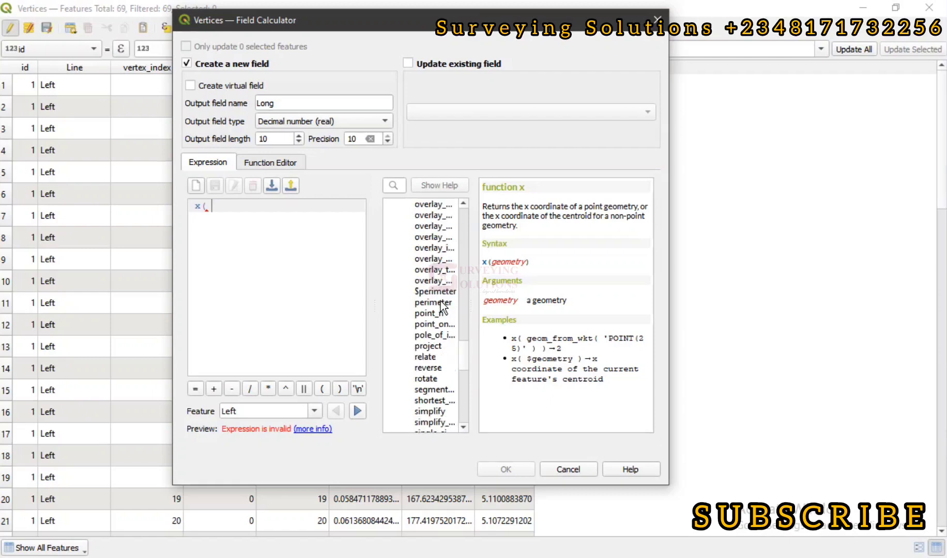
pyautogui.scroll(4, 439, 290)
pyautogui.scroll(10, 437, 269)
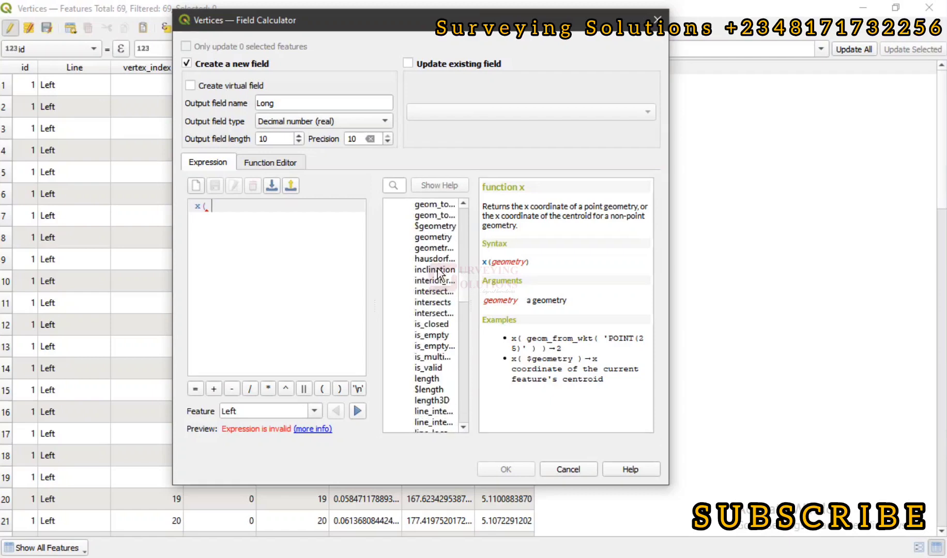
pyautogui.scroll(-2, 435, 277)
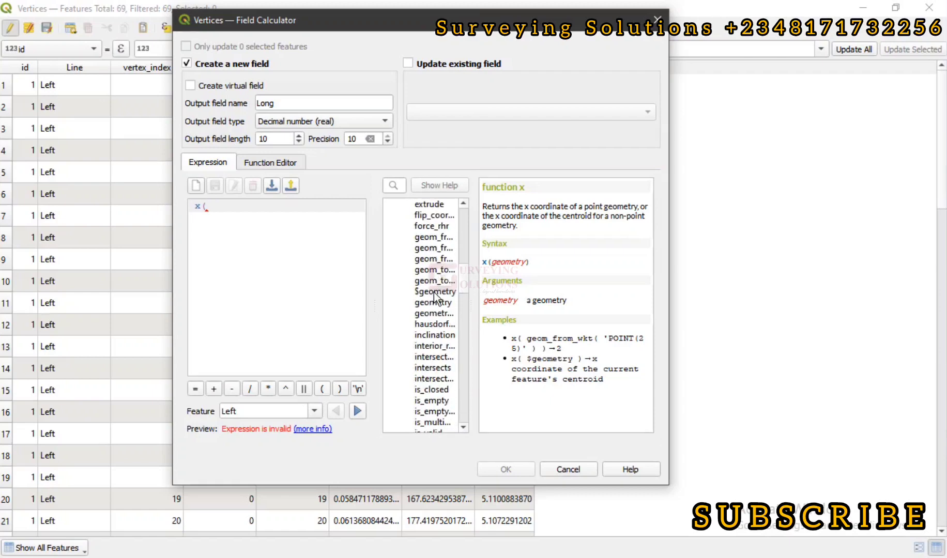
pyautogui.doubleClick(434, 292)
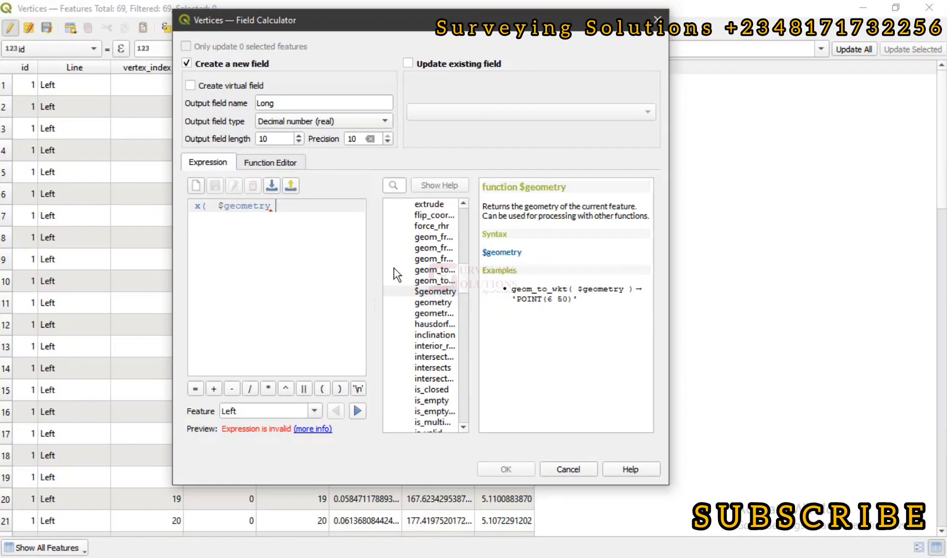
pyautogui.write(')')
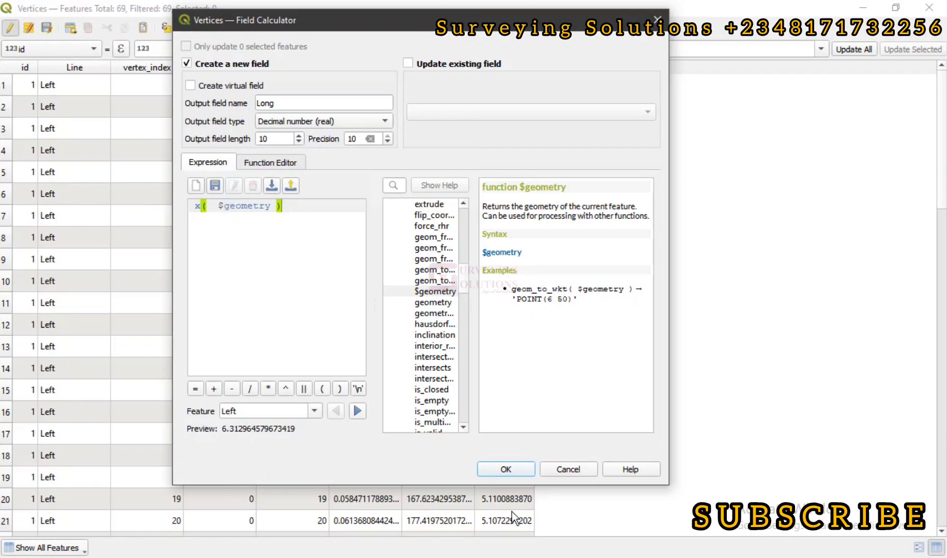
pyautogui.click(505, 471)
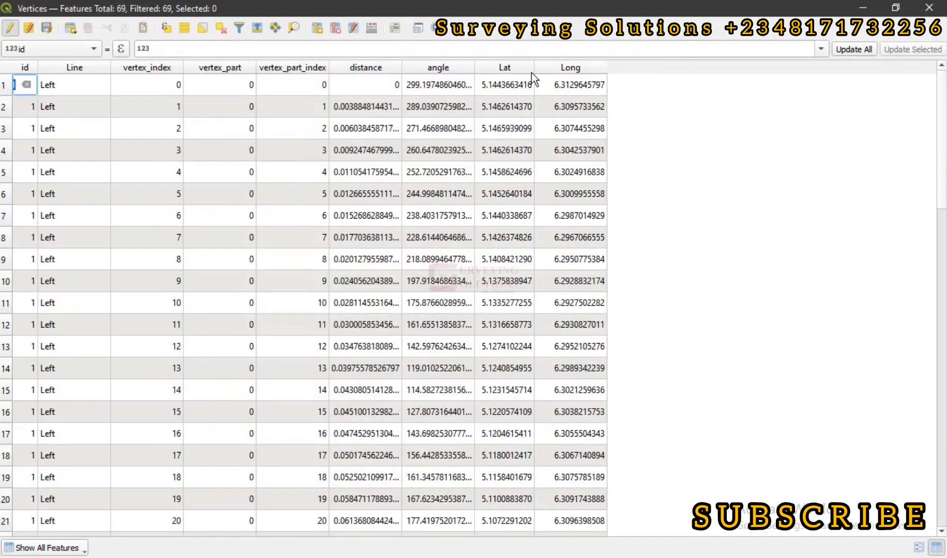
# Autofit the Long column and minimize the attribute table to view the vertex points.
pyautogui.doubleClick(608, 64)
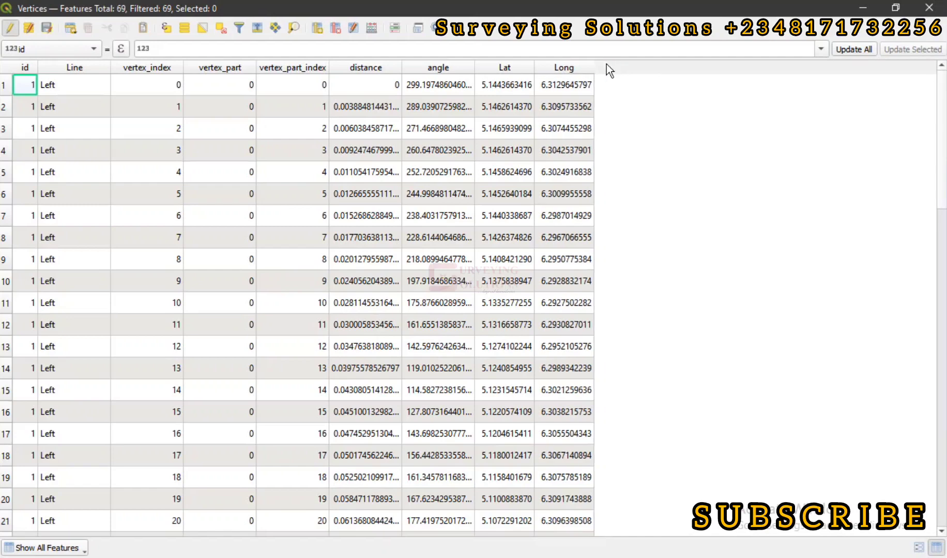
pyautogui.click(863, 7)
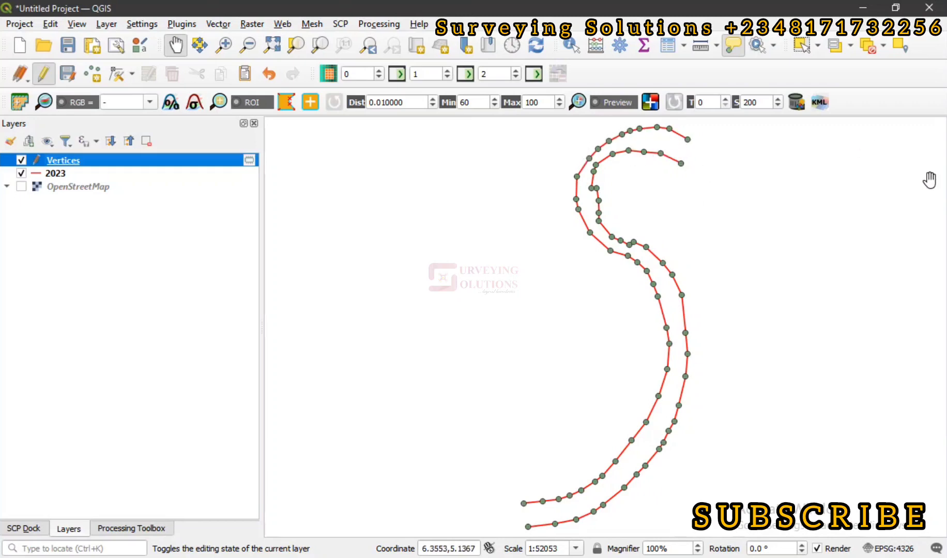
# Restore the Vertices table, save its Lat and Long edits, turn off editing, and close it.
pyautogui.click(846, 229)
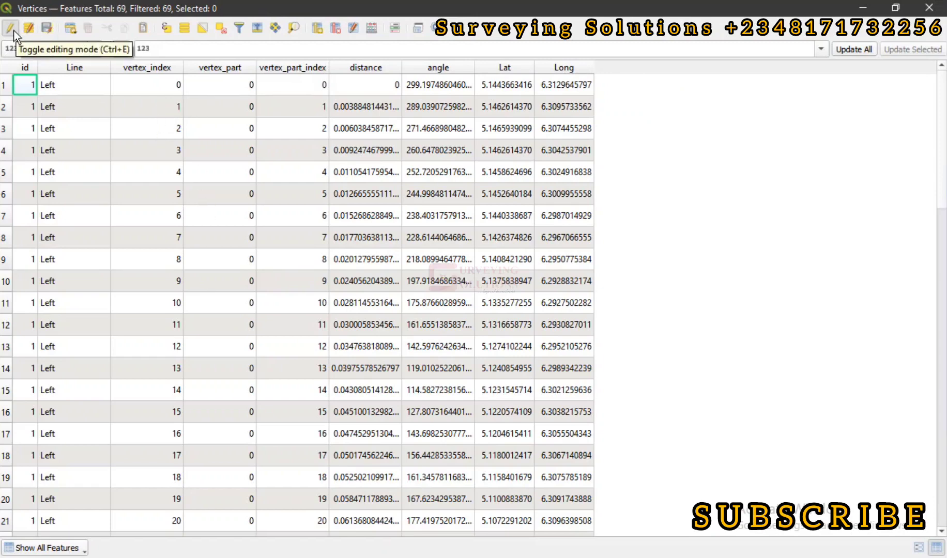
pyautogui.click(47, 29)
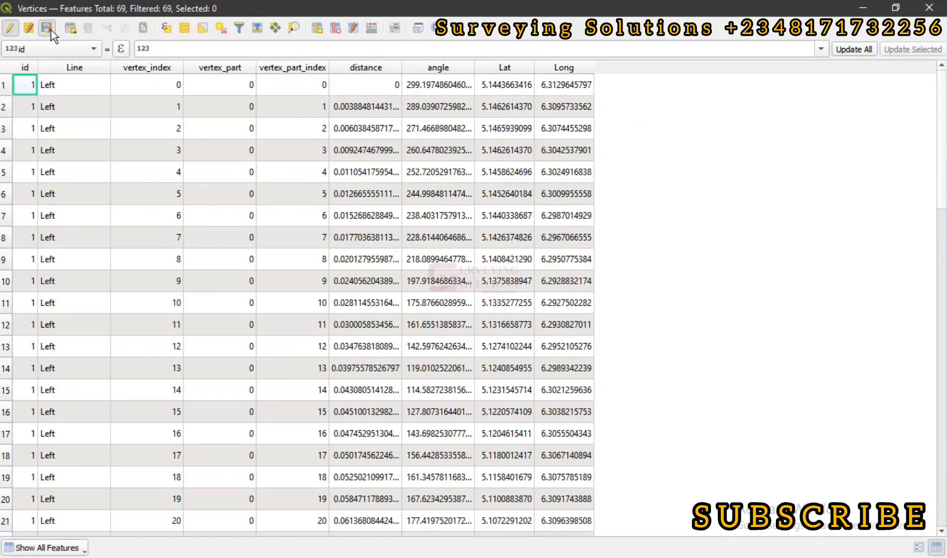
pyautogui.click(10, 29)
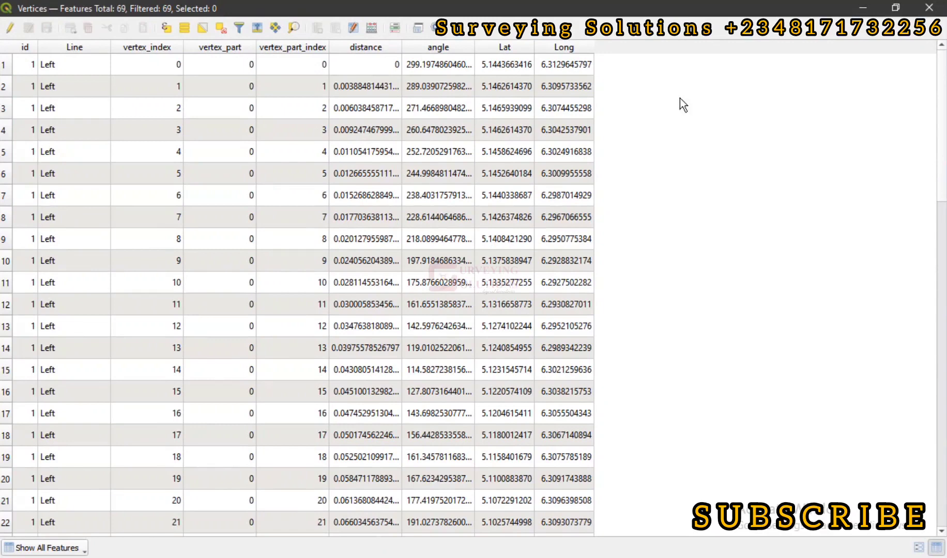
pyautogui.click(929, 7)
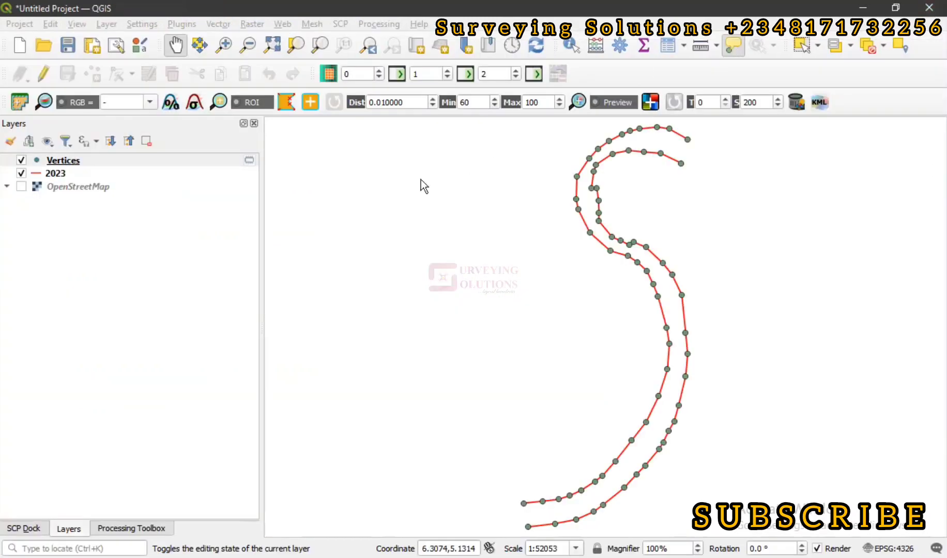
# Open the Vertices attribute table from the layer's context menu, then close it again.
pyautogui.click(92, 162)
pyautogui.rightClick(91, 160)
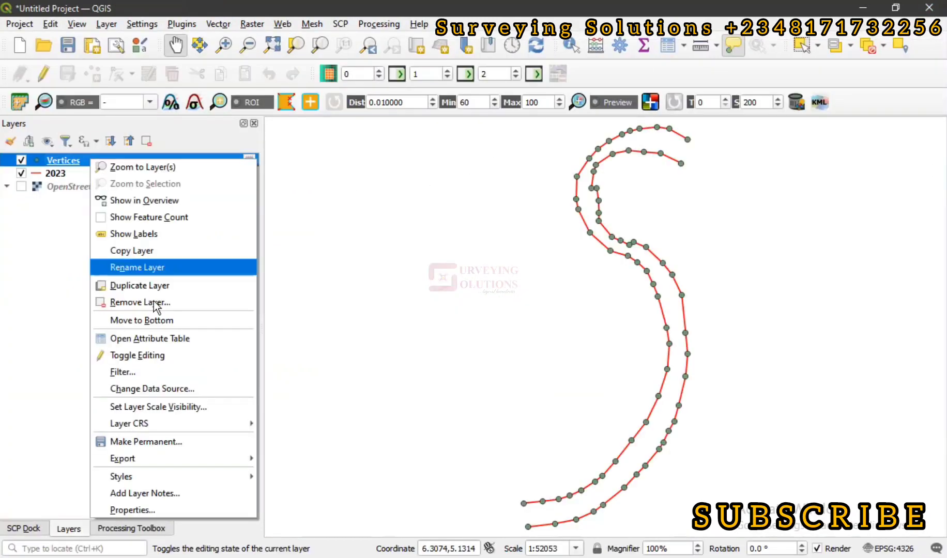
pyautogui.click(160, 339)
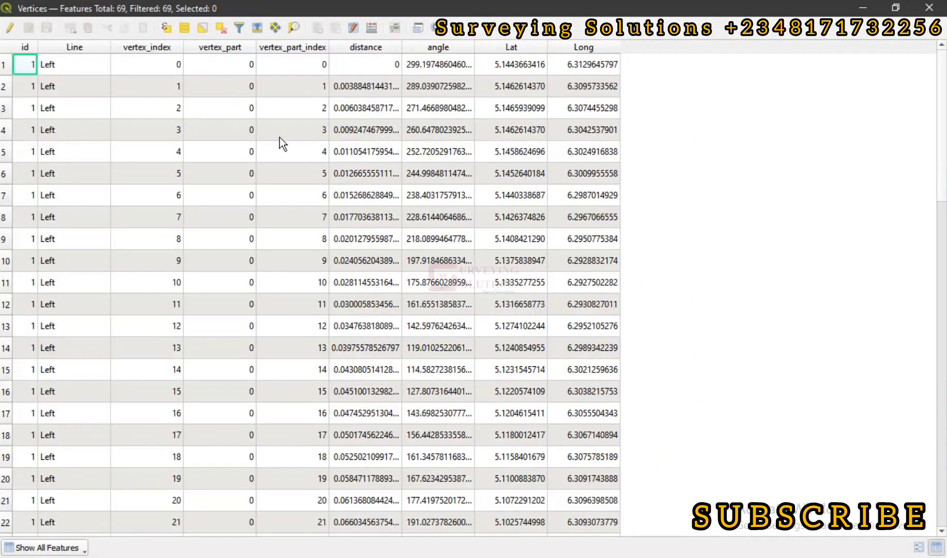
pyautogui.click(930, 7)
# Reopen the Vertices layer's context menu after dismissing it once without changes.
pyautogui.click(133, 165)
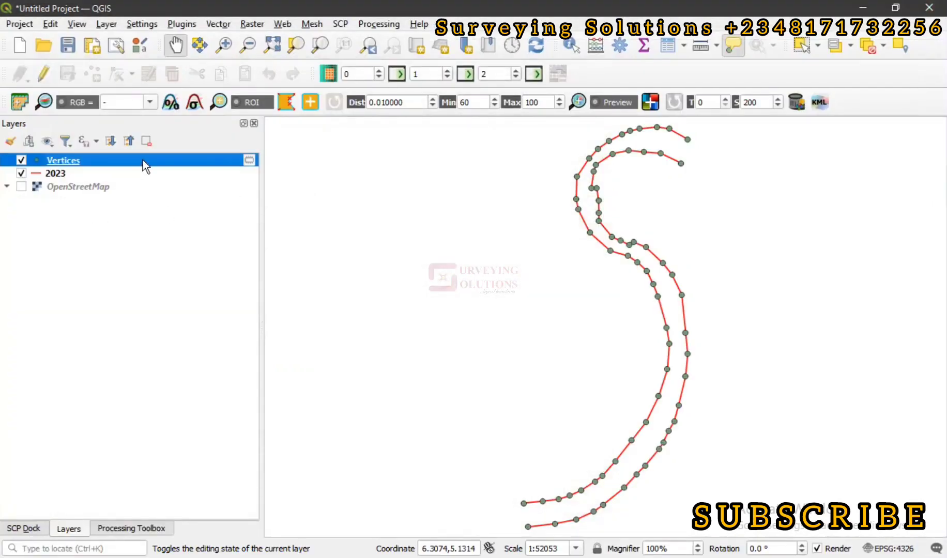
pyautogui.rightClick(142, 161)
pyautogui.moveTo(223, 459)
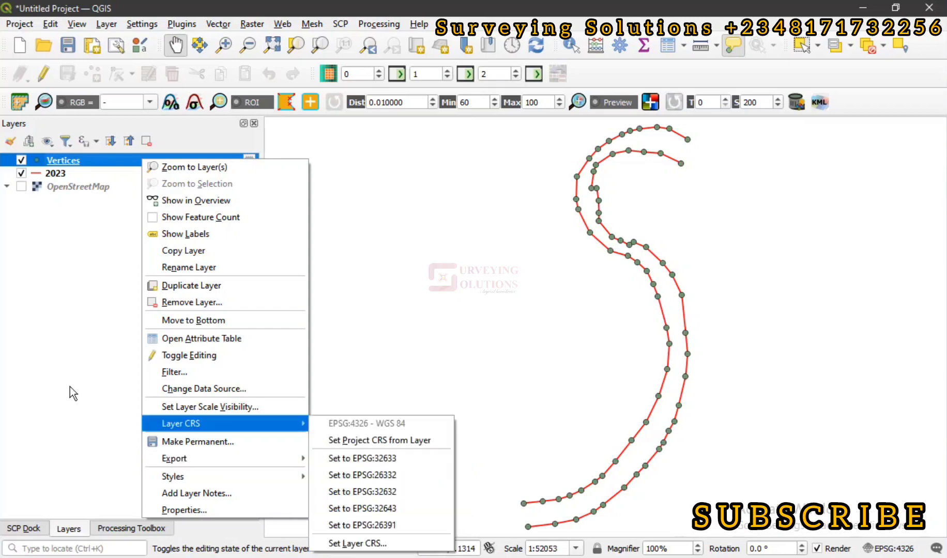
pyautogui.click(101, 303)
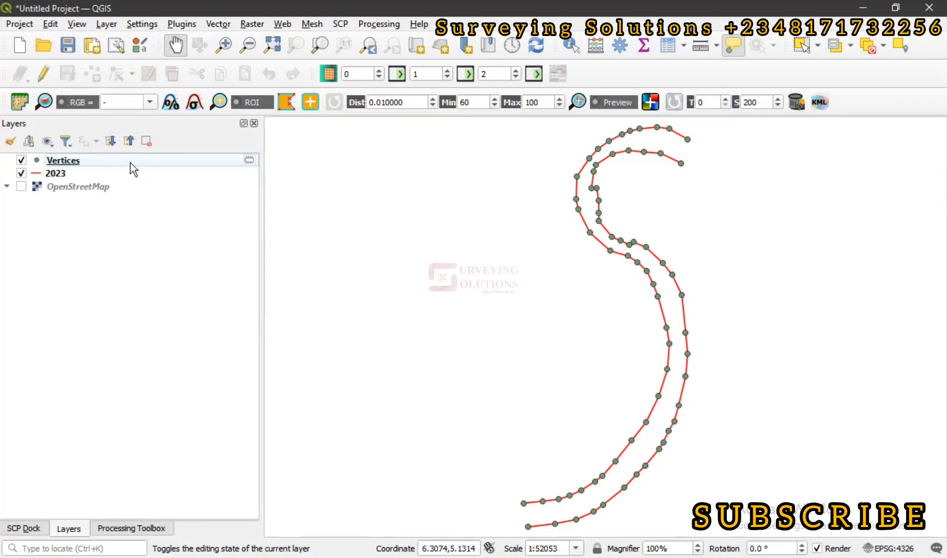
pyautogui.click(93, 165)
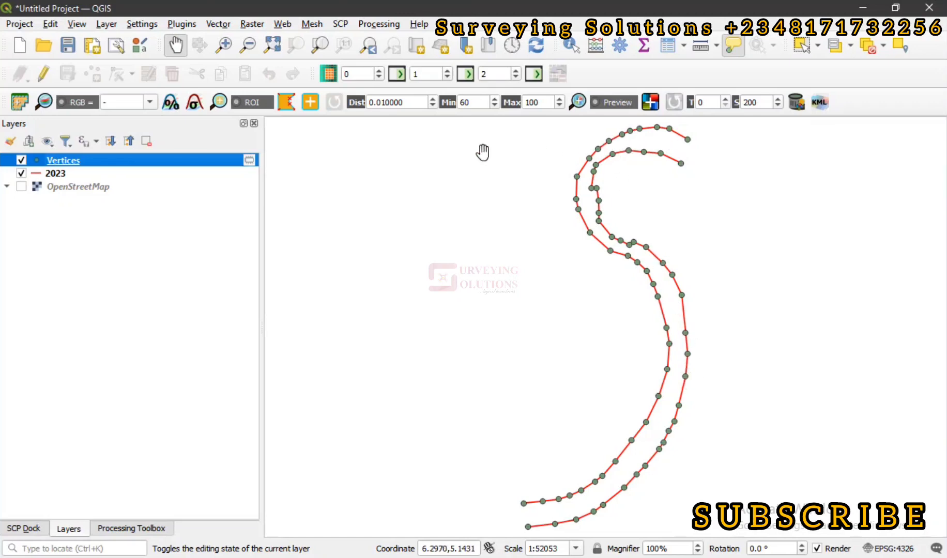
pyautogui.rightClick(193, 160)
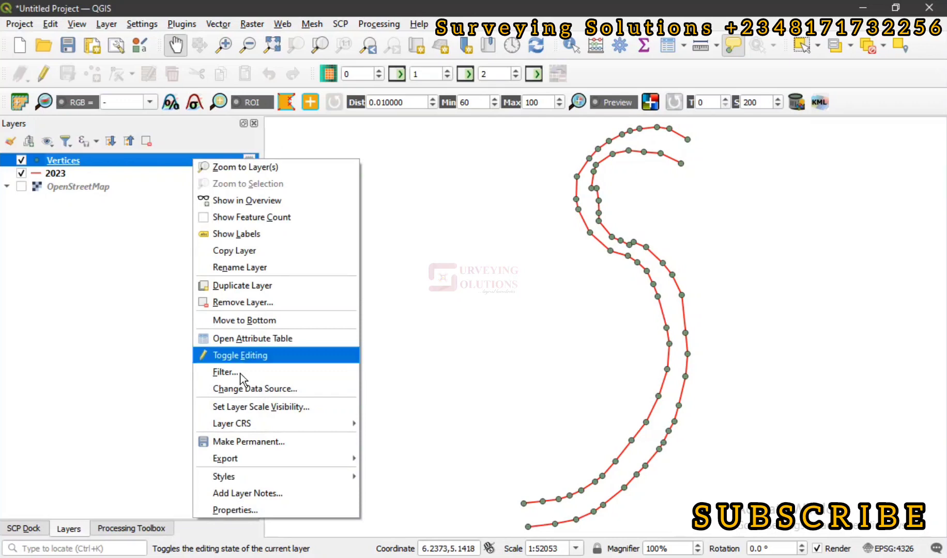
# Open the Vertices attribute table, autofit the distance and angle columns, then minimize it.
pyautogui.click(263, 337)
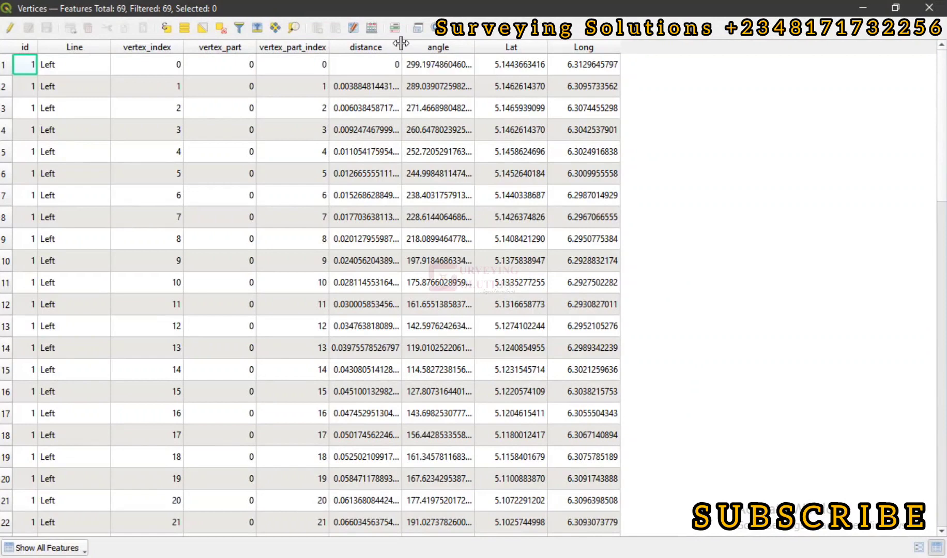
pyautogui.doubleClick(401, 43)
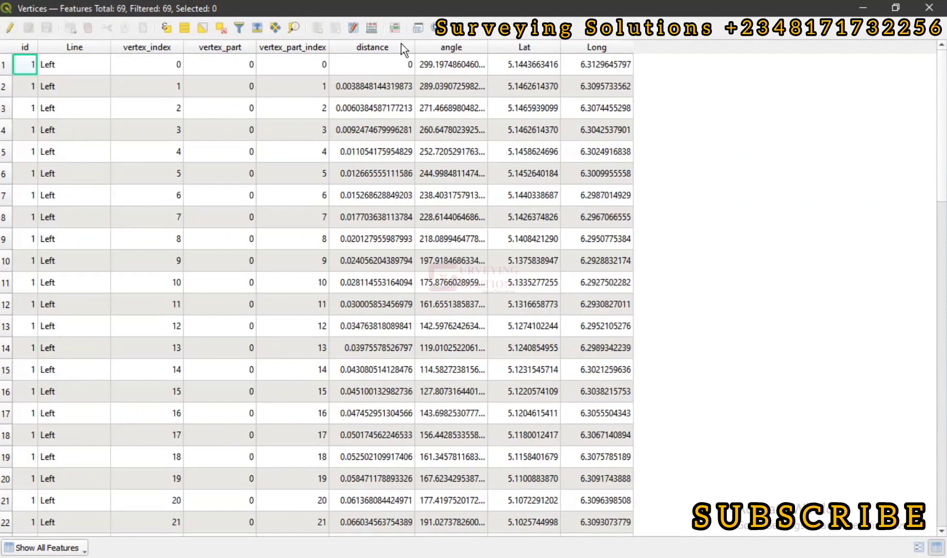
pyautogui.doubleClick(488, 49)
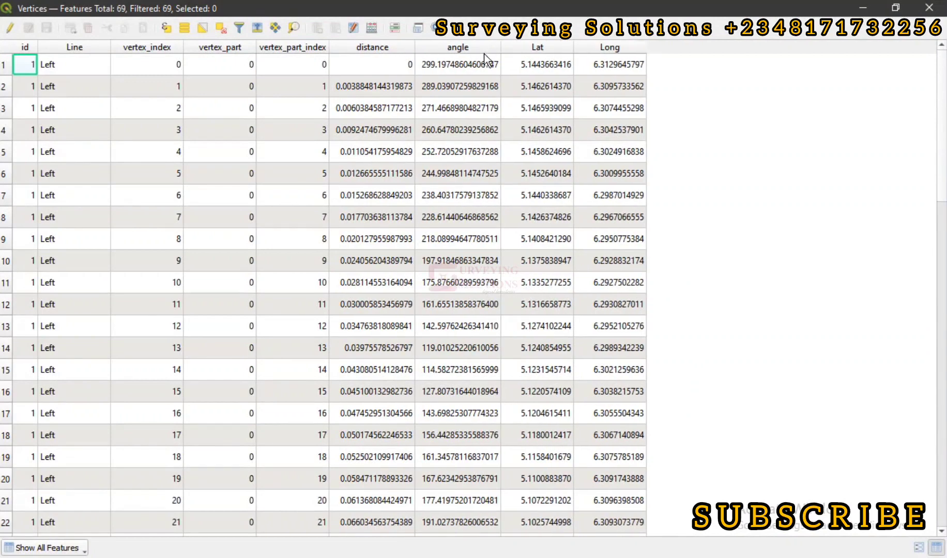
pyautogui.click(869, 7)
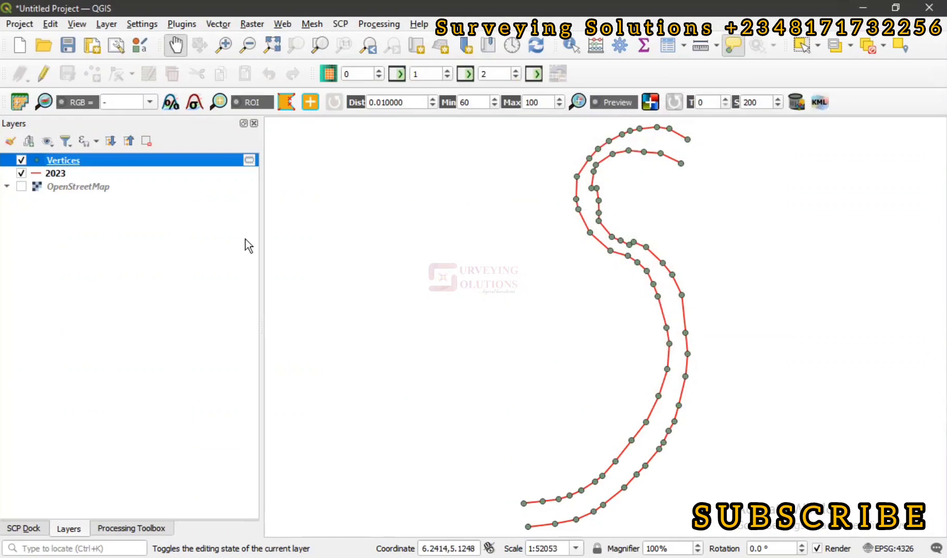